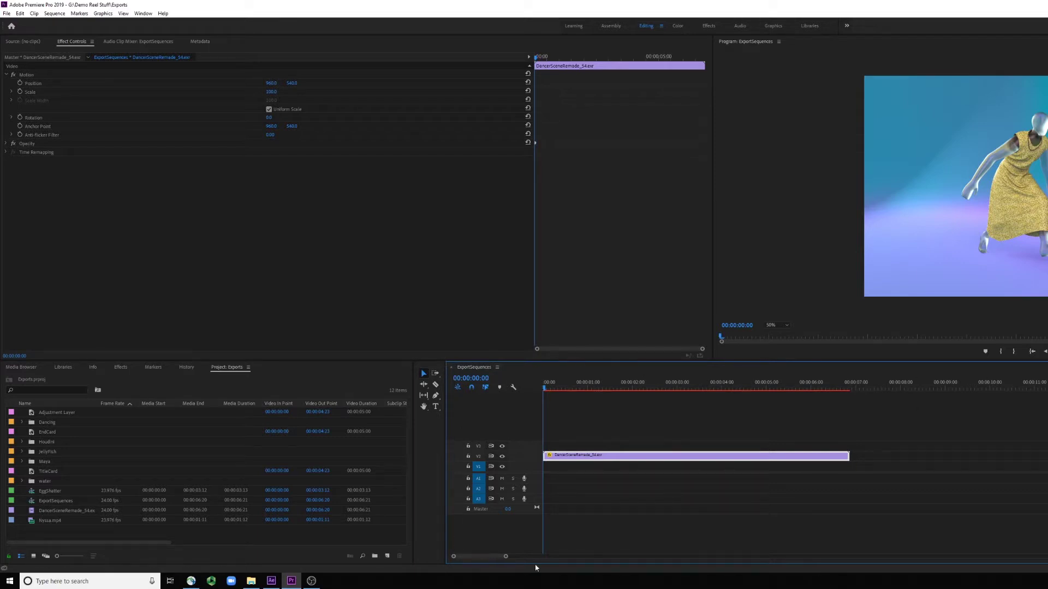
Open the media export settings for the ExportSequences sequence and set the format to H.264
drag(589, 385, 575, 386)
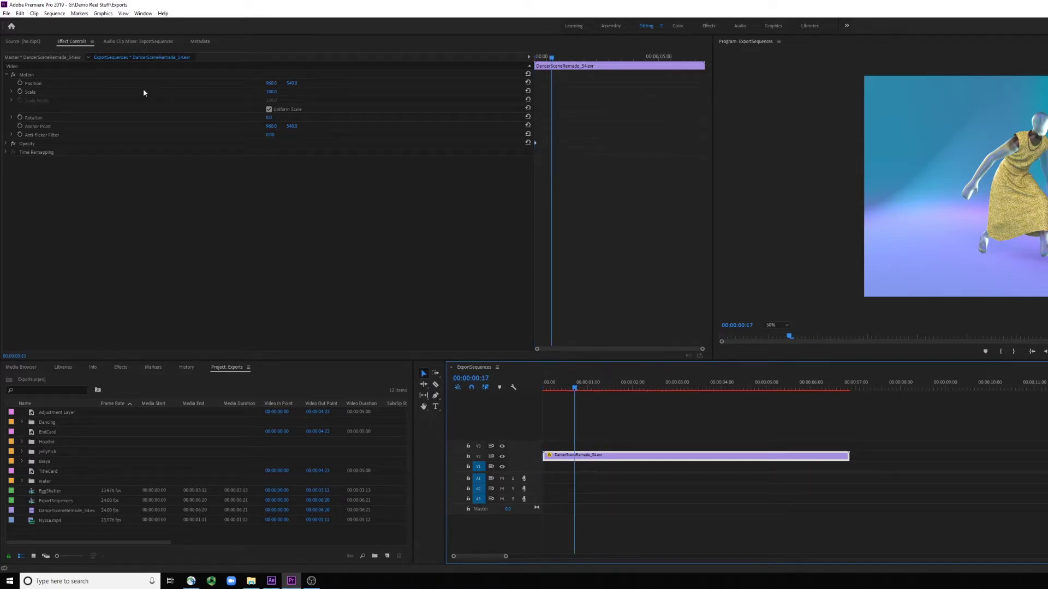
click(6, 13)
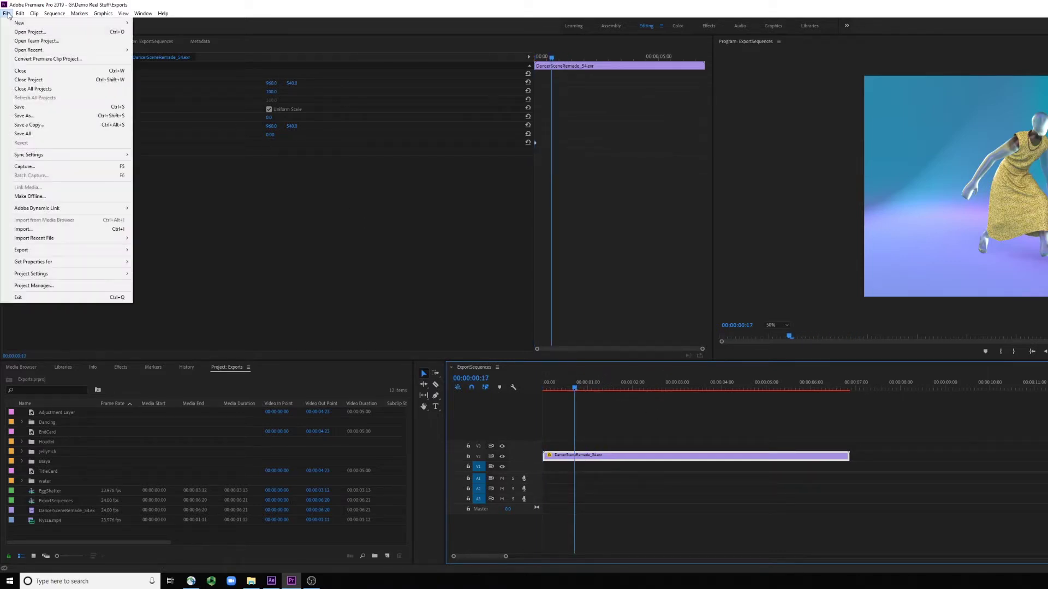
mouse_move(31, 255)
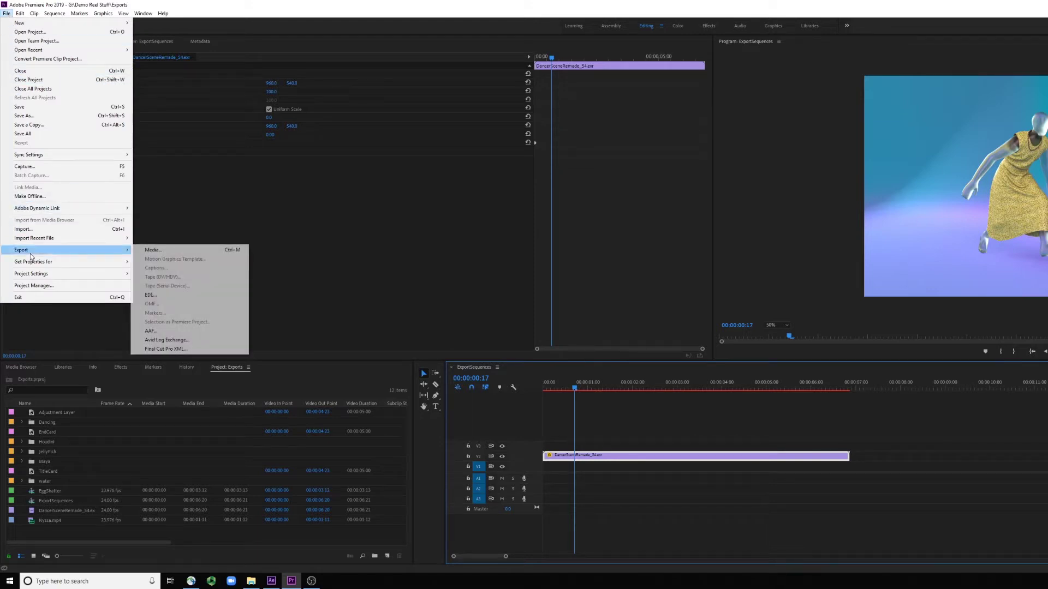
click(155, 251)
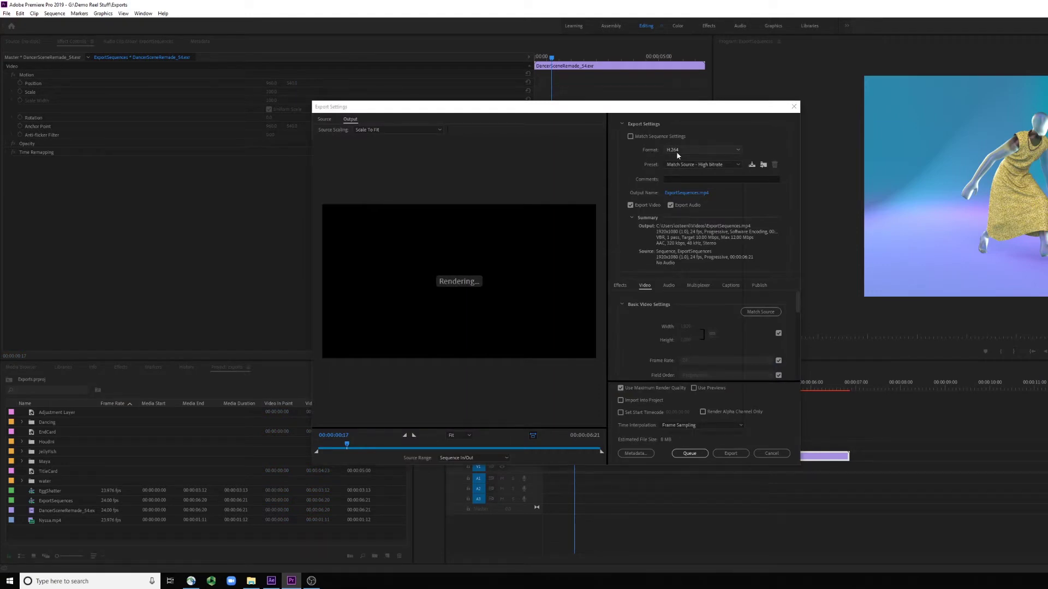
click(675, 151)
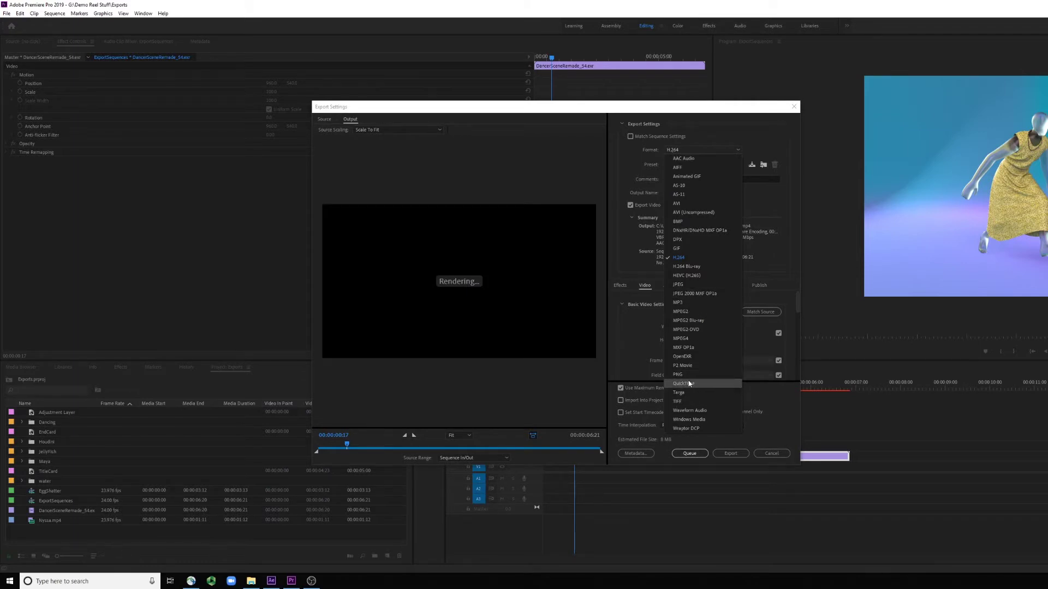
click(686, 259)
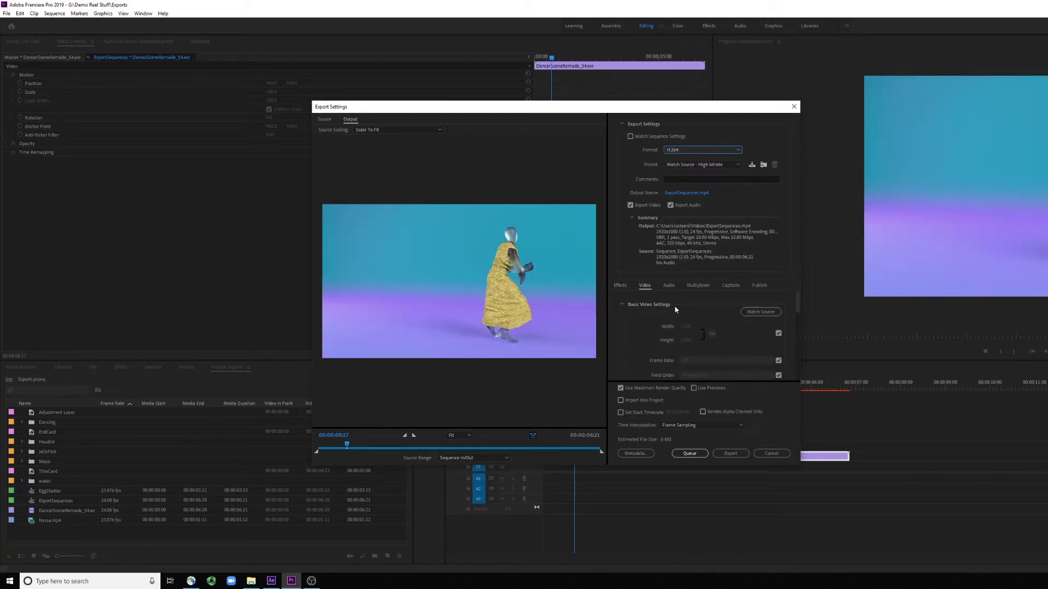
Use maximum render quality with audio export enabled, and try a direct export of the sequence, cancelling the encoding
click(620, 389)
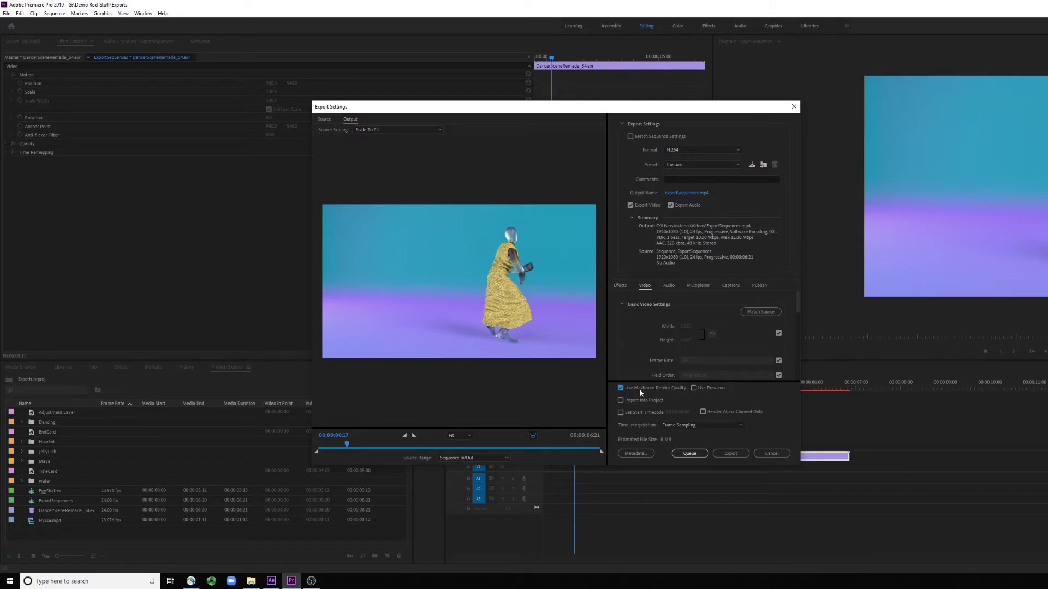
click(671, 205)
click(670, 205)
click(731, 454)
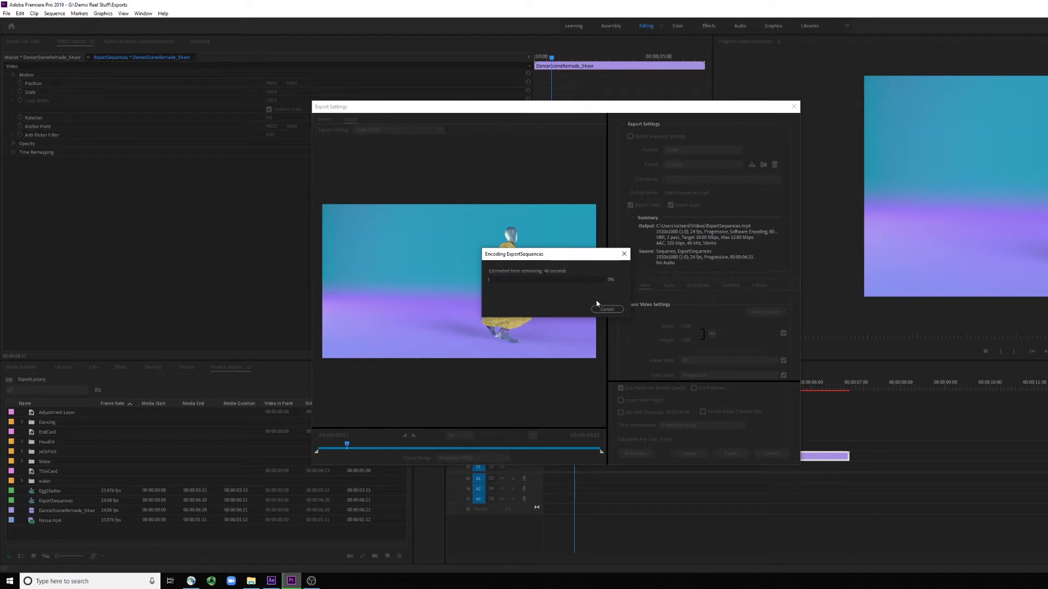
click(615, 309)
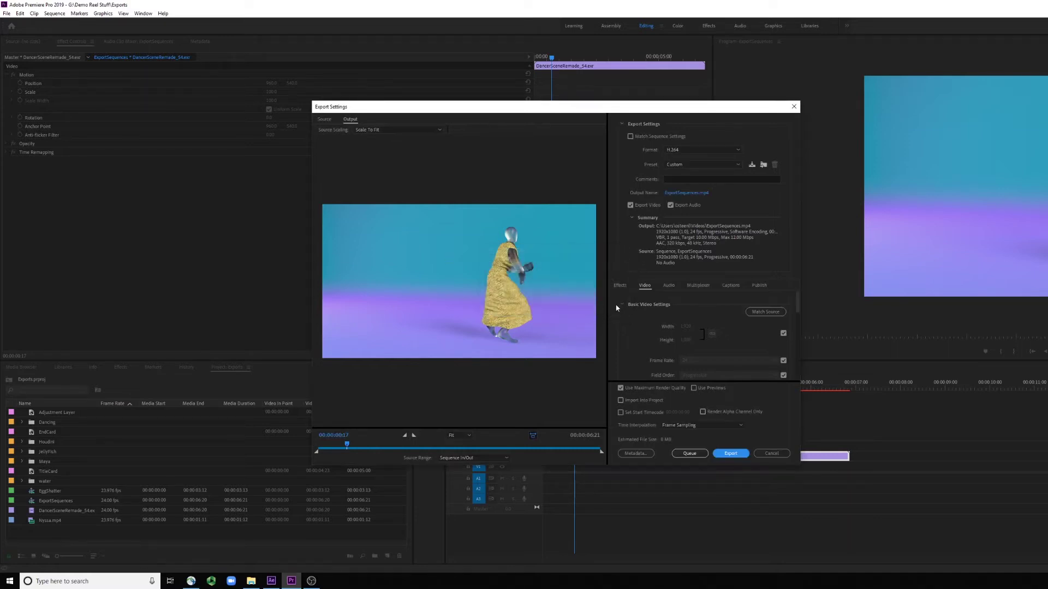
Set the export's output file to ExportSequences in the Videos folder, replacing the existing file of that name
click(682, 195)
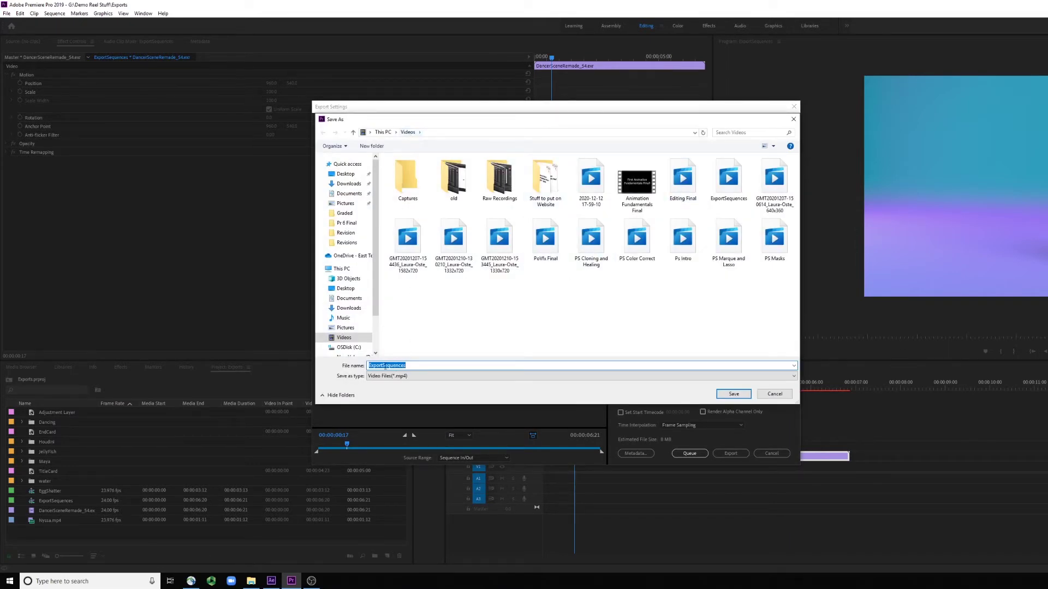
key(End)
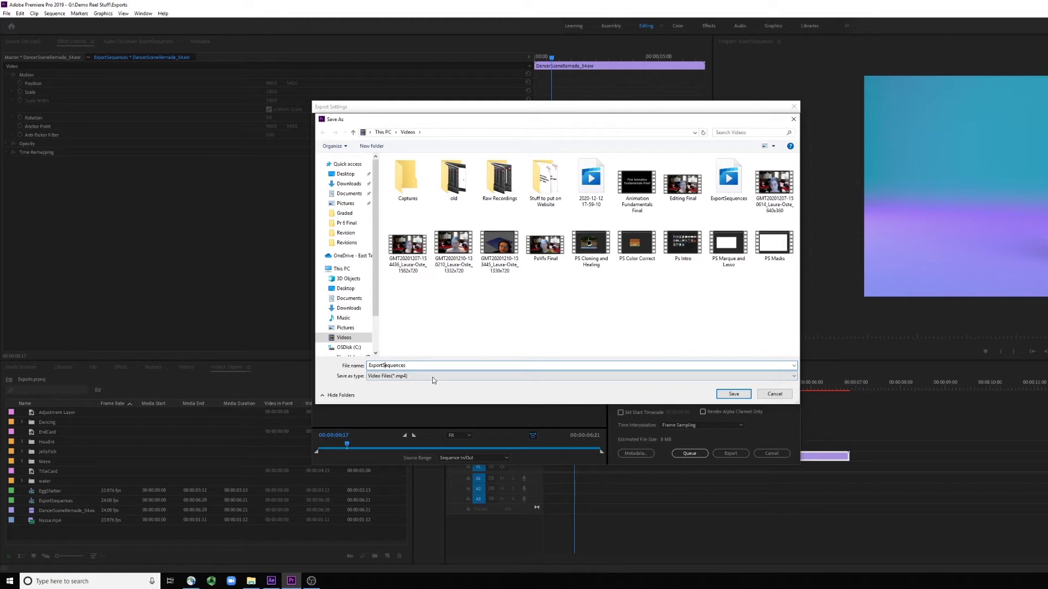
double_click(404, 367)
click(406, 367)
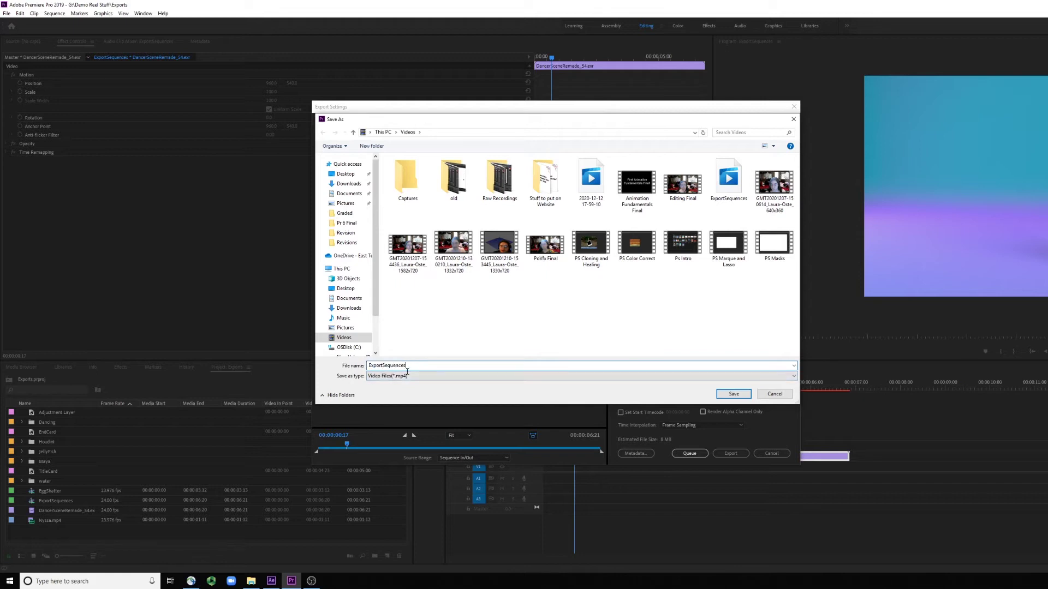
click(728, 394)
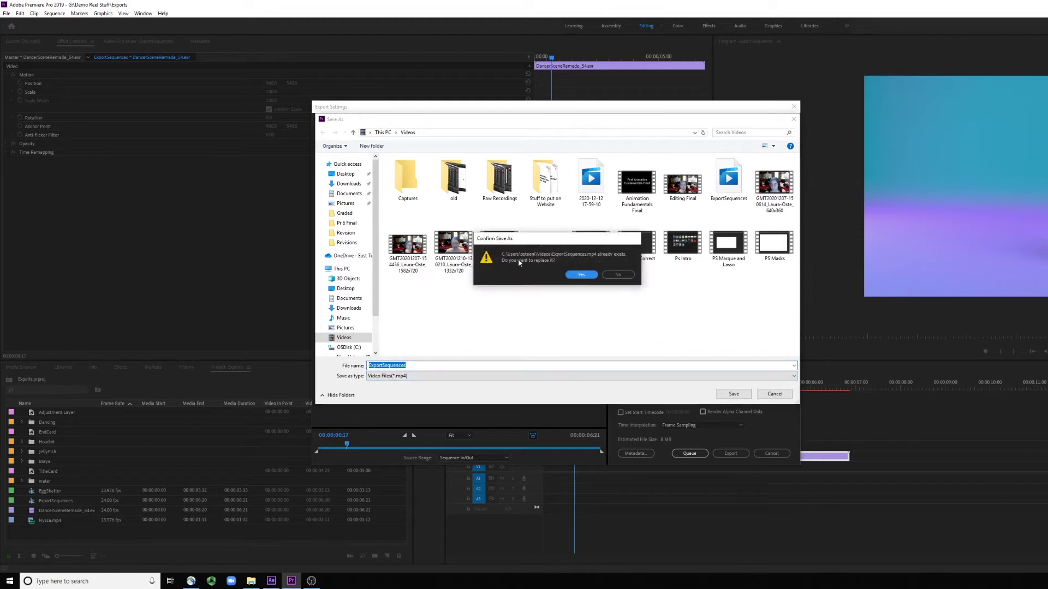
click(583, 275)
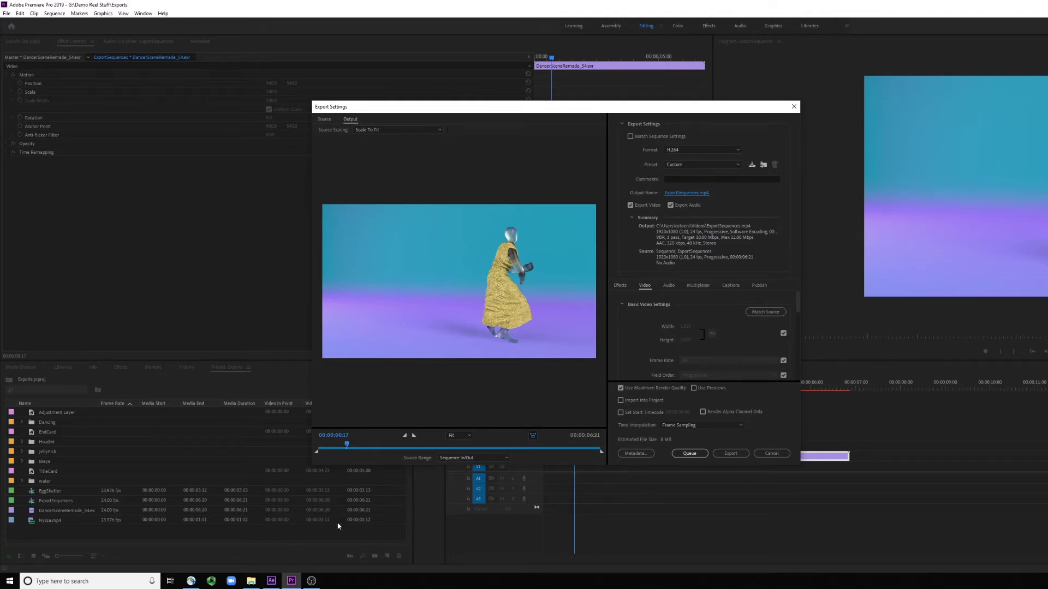
Switch to After Effects and add the SconeSceneFix3-middleRez composition to the Adobe Media Encoder queue
click(276, 582)
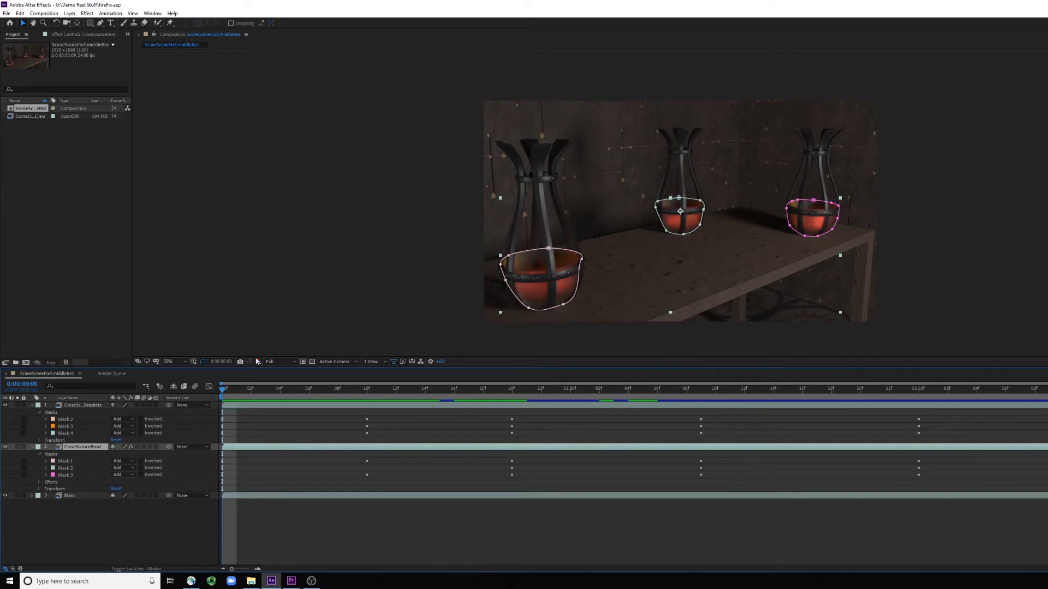
click(6, 13)
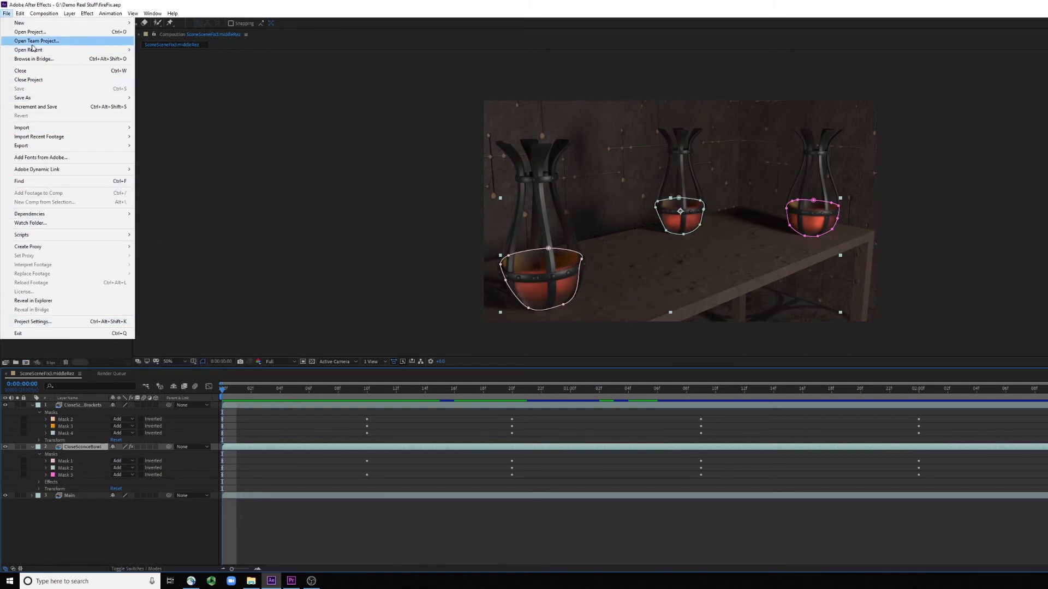
mouse_move(30, 148)
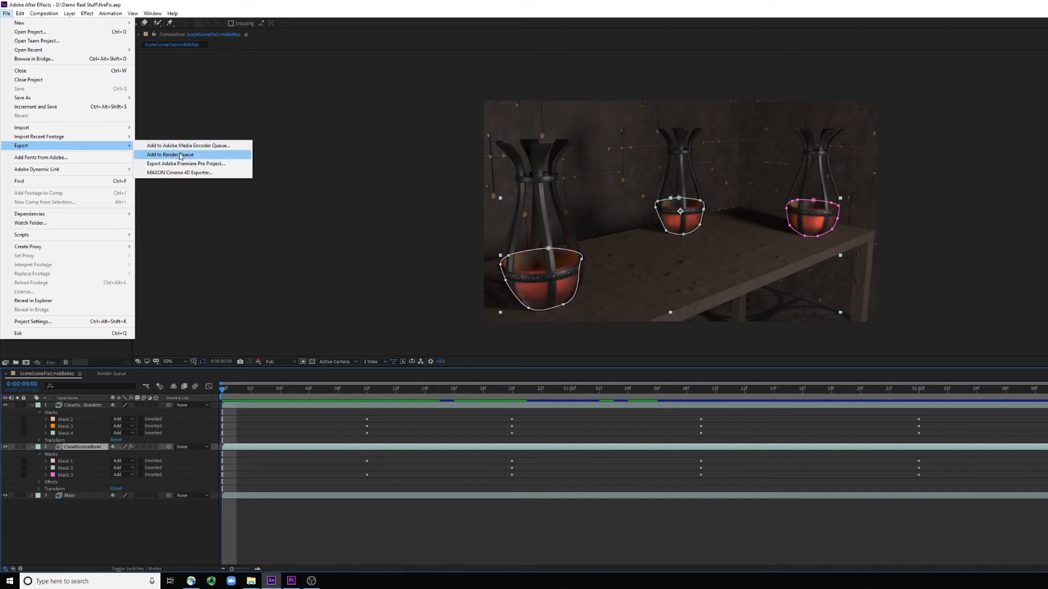
click(199, 148)
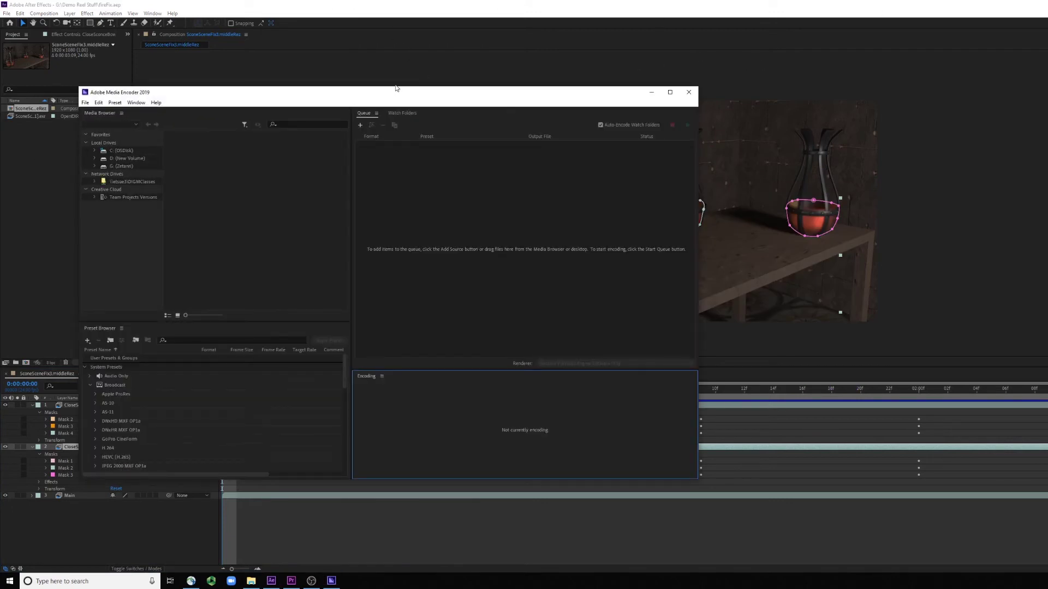
drag(334, 98, 569, 95)
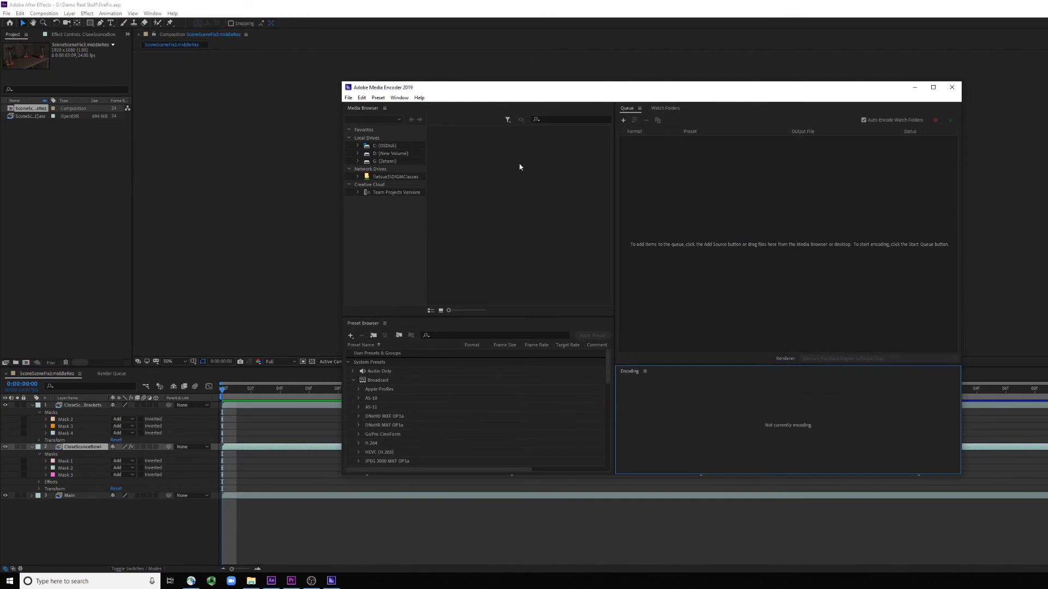
click(688, 149)
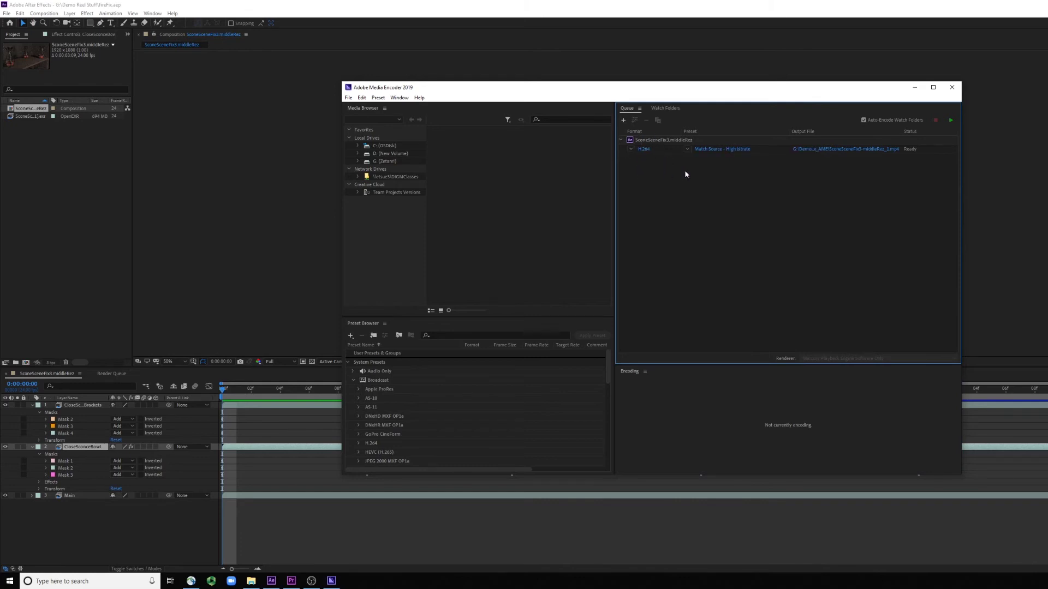
Set the queued composition's output location to the Videos folder, keeping the file name SconeSceneFix3-middleRez_1
click(812, 154)
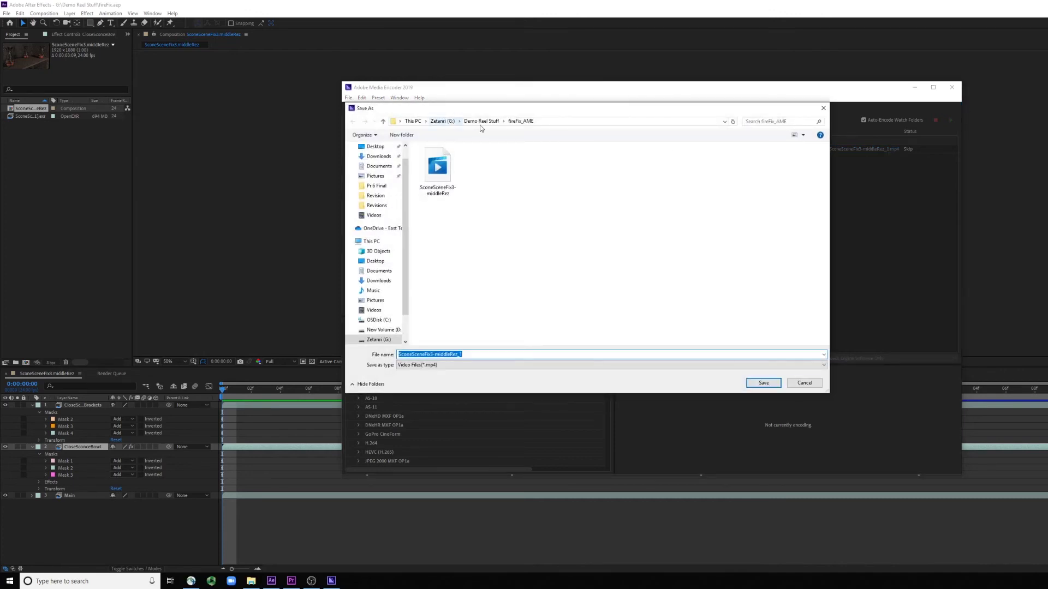
click(481, 122)
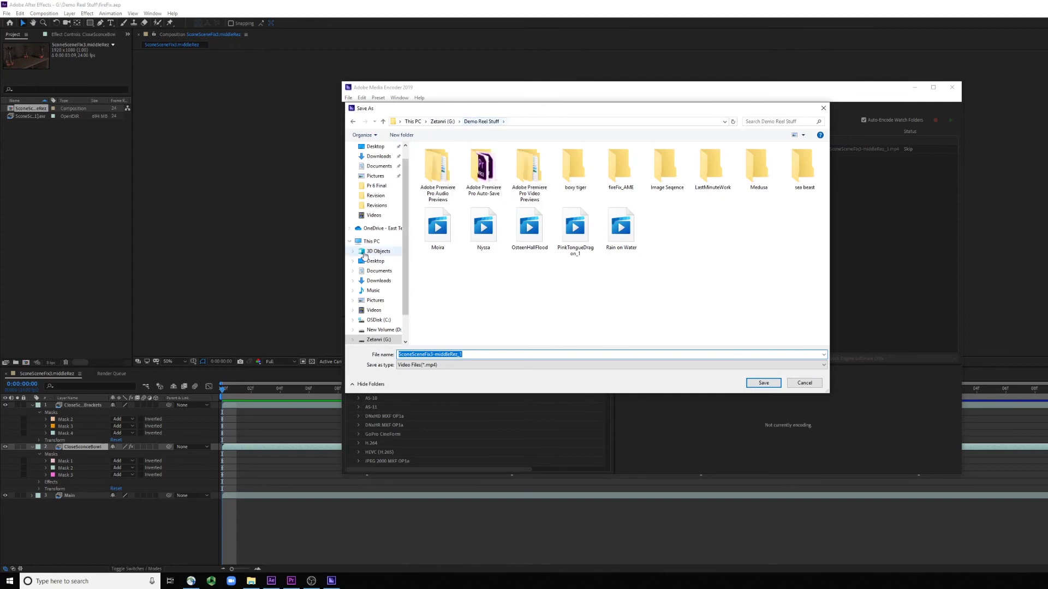
click(374, 309)
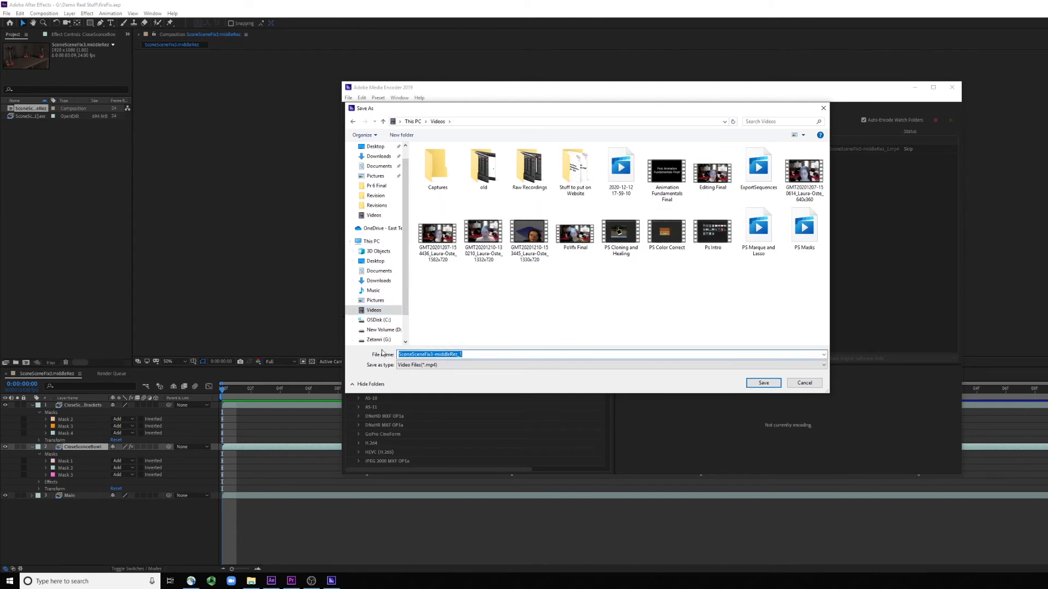
click(450, 354)
double_click(450, 354)
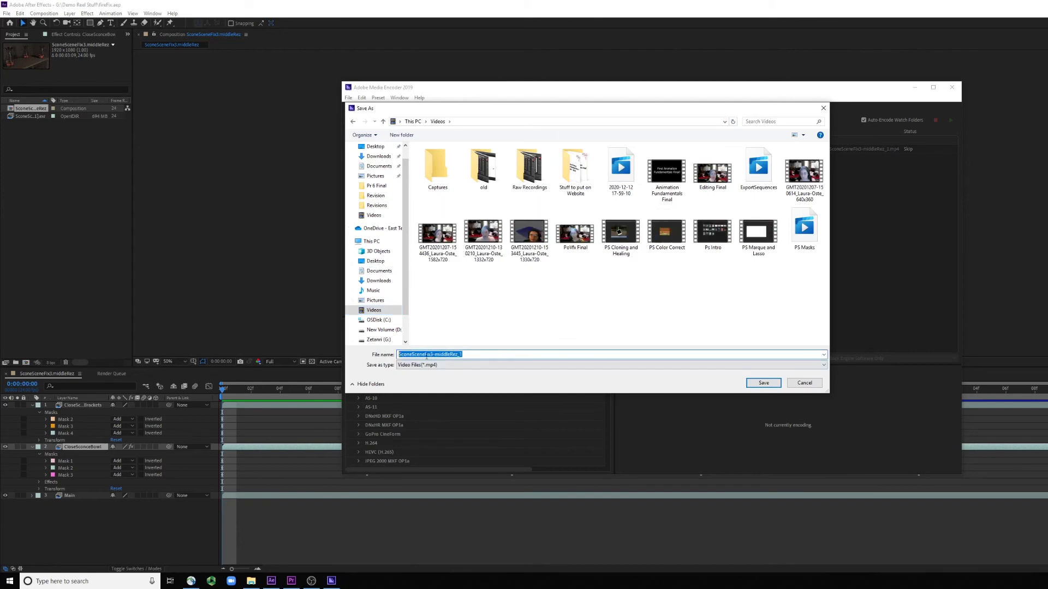
click(764, 382)
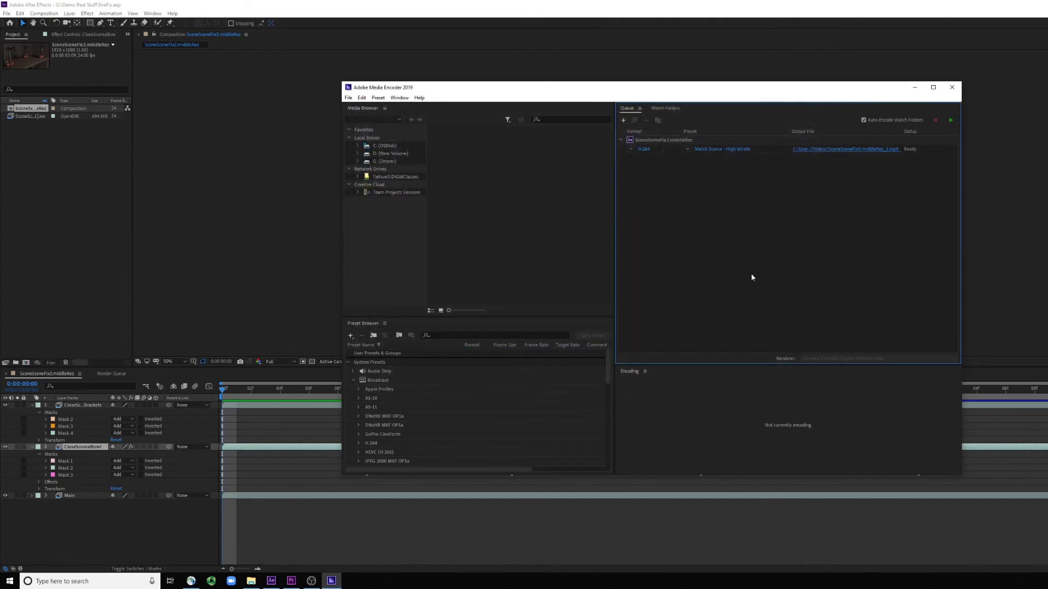
Enable Use Maximum Render Quality in the queued item's export settings and start encoding the queue
click(720, 149)
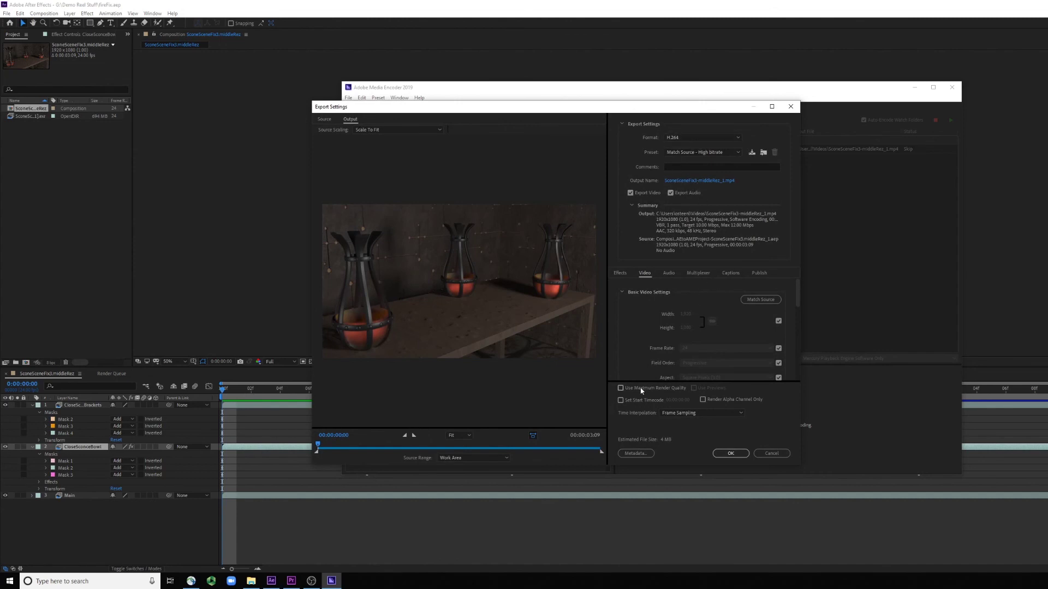
click(620, 388)
click(730, 454)
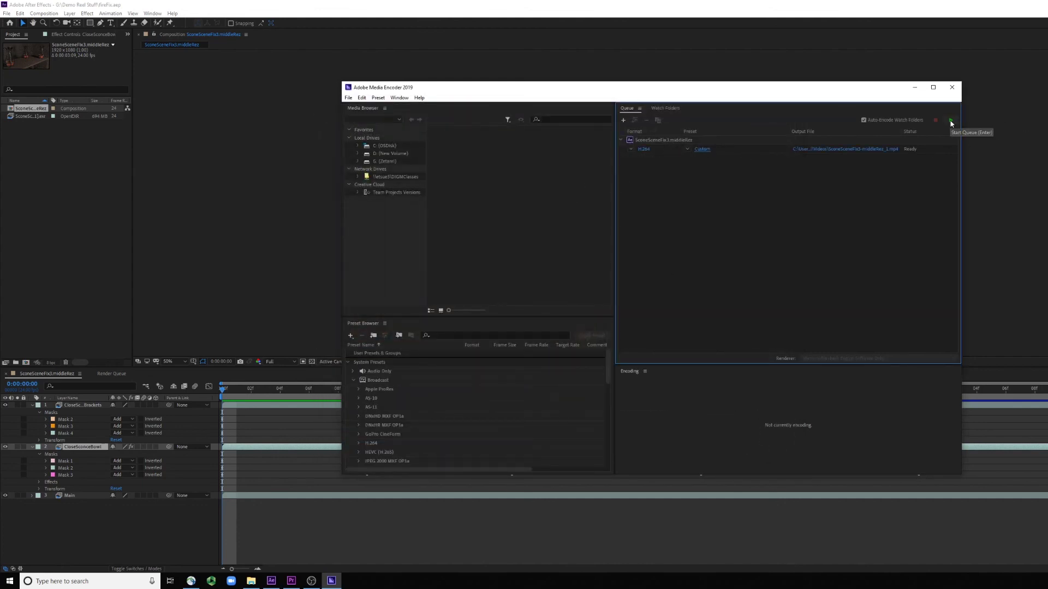
click(951, 121)
Switch to File Explorer and find the exported SconeSceneFix3-middleRez_1 file in the Videos folder
click(251, 583)
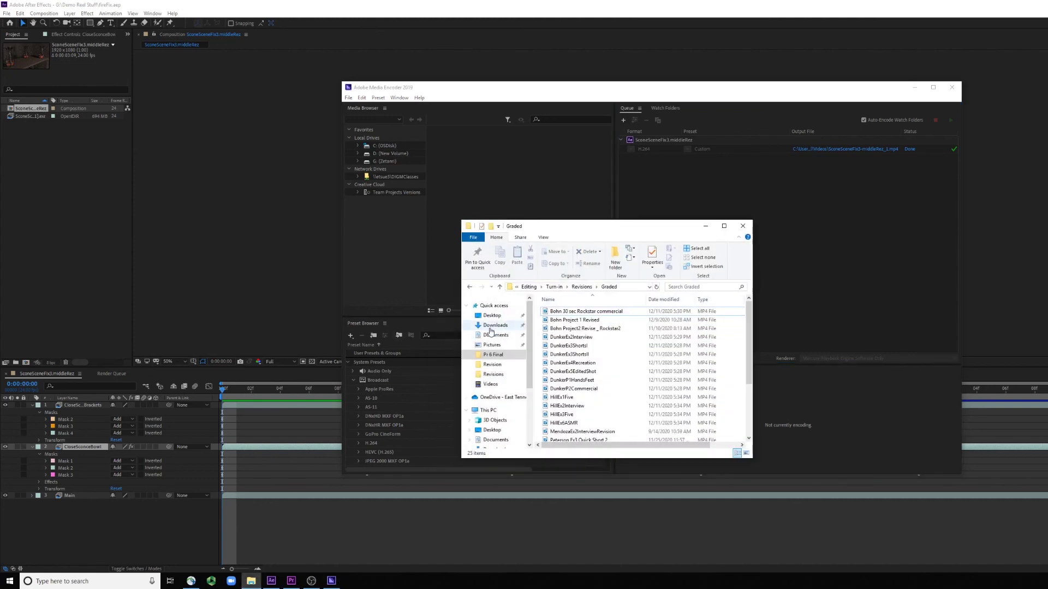
click(490, 404)
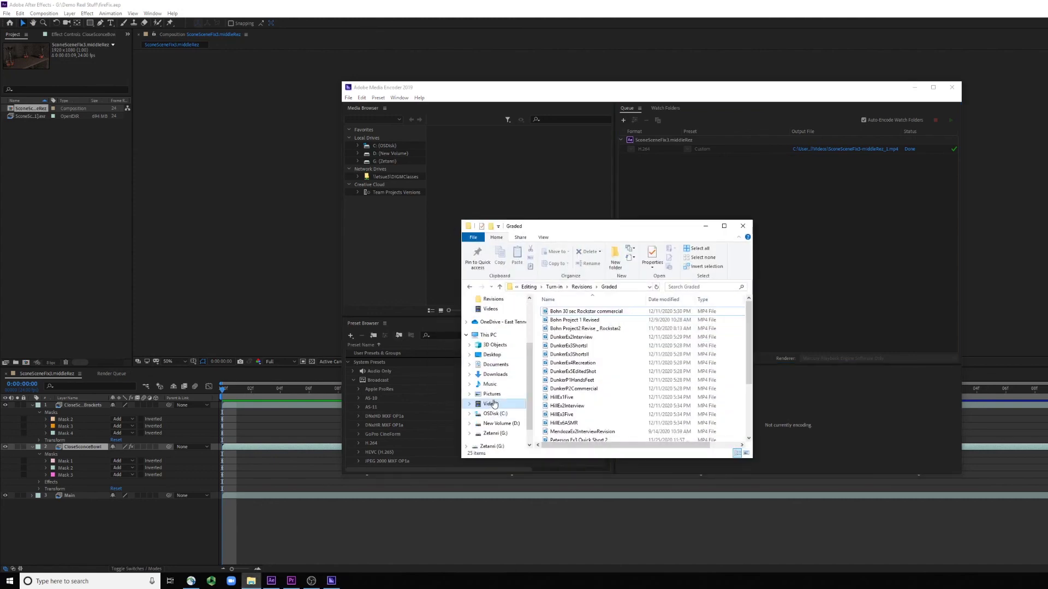
scroll(632, 357, down, 2)
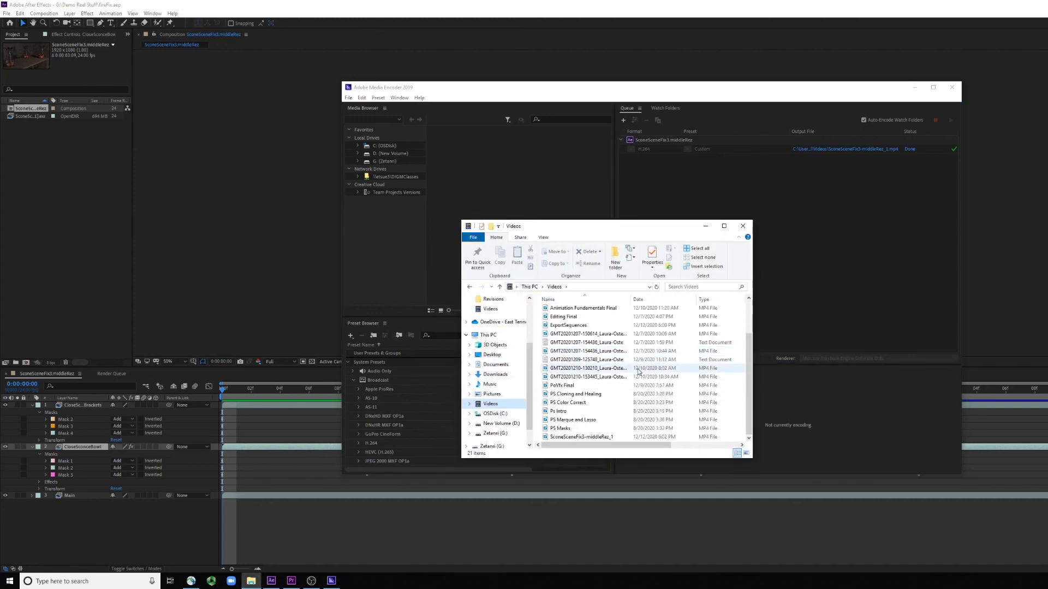
click(554, 438)
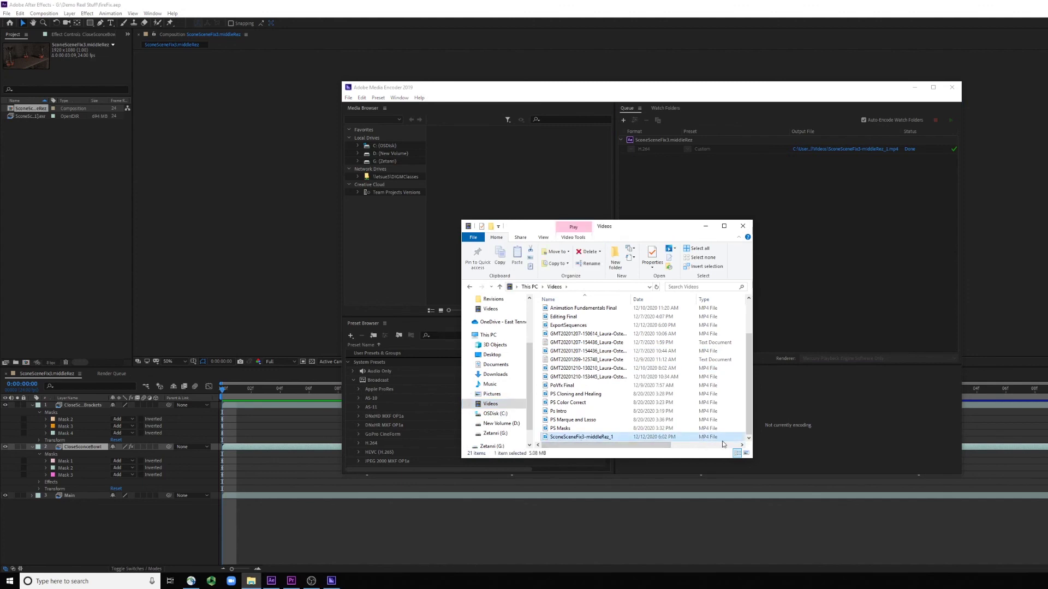